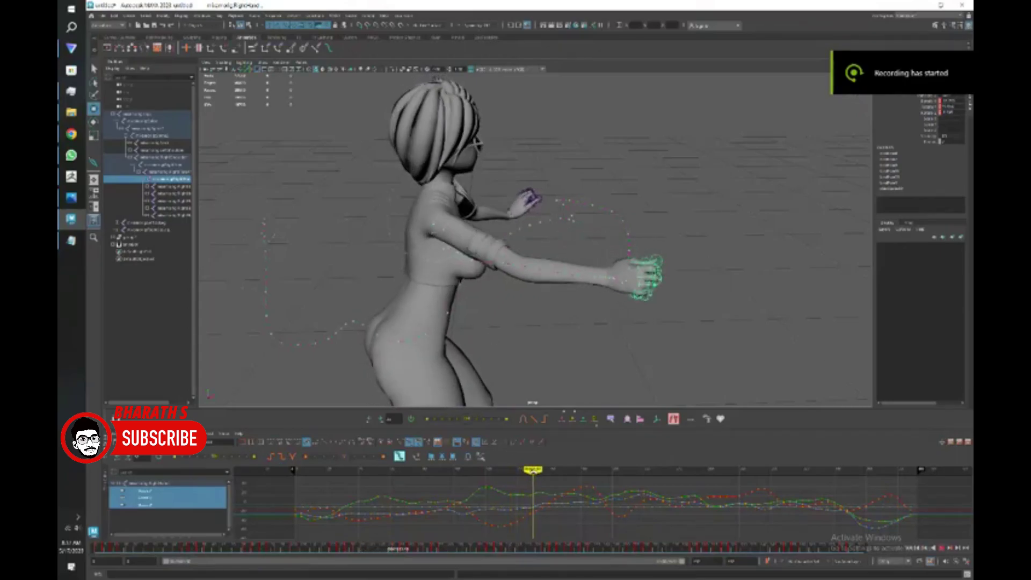
Step: Nudge the right hand's IK control slightly left, then select the other wrist control
{"action": "left_click_drag", "start_coordinate": [618, 348], "coordinate": [616, 304], "text": "alt"}
{"action": "left_click_drag", "start_coordinate": [636, 264], "coordinate": [632, 265]}
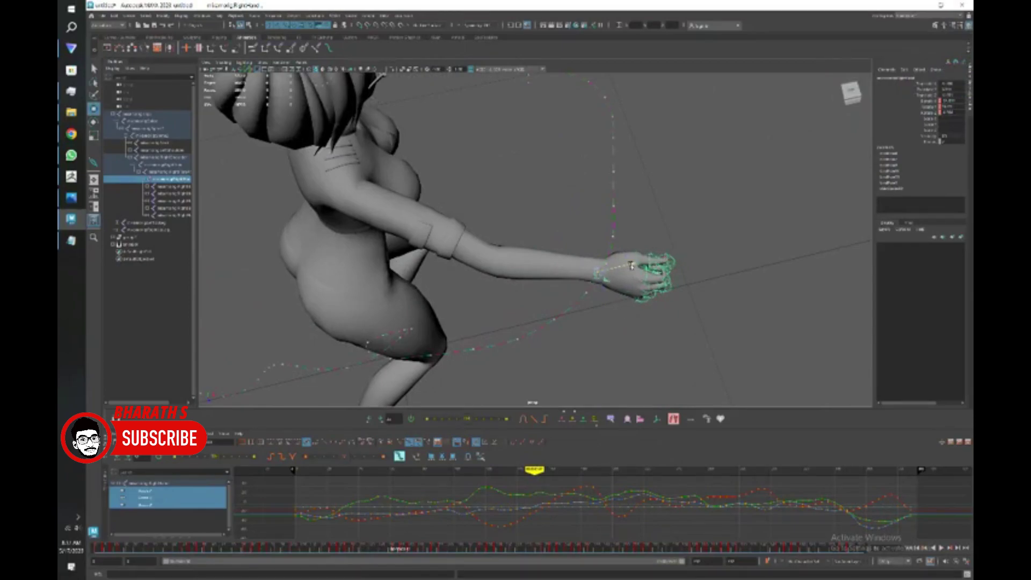
{"action": "left_click", "coordinate": [604, 305]}
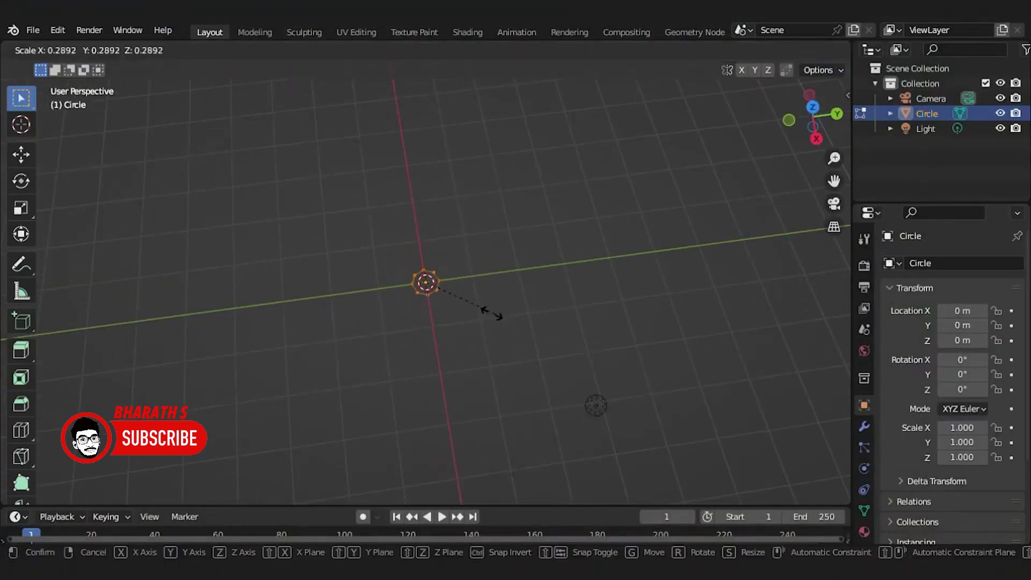
Step: Extrude the circle upward into a tube and view it from the front
{"action": "key", "text": "Tab"}
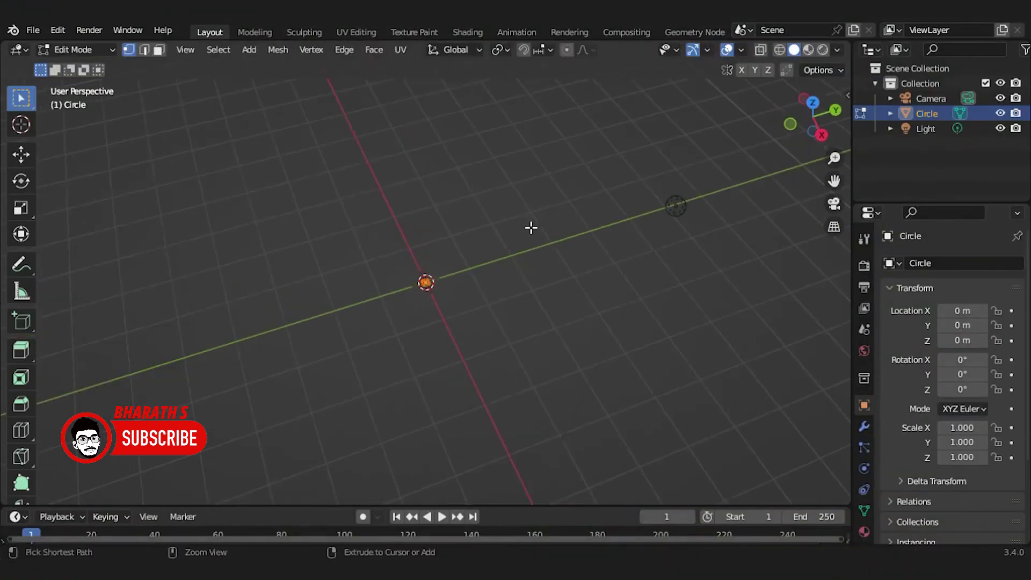
{"action": "key", "text": "e"}
{"action": "left_click", "coordinate": [529, 137]}
{"action": "key", "text": "KP_1"}
{"action": "key", "text": "n"}
{"action": "left_click", "coordinate": [841, 282]}
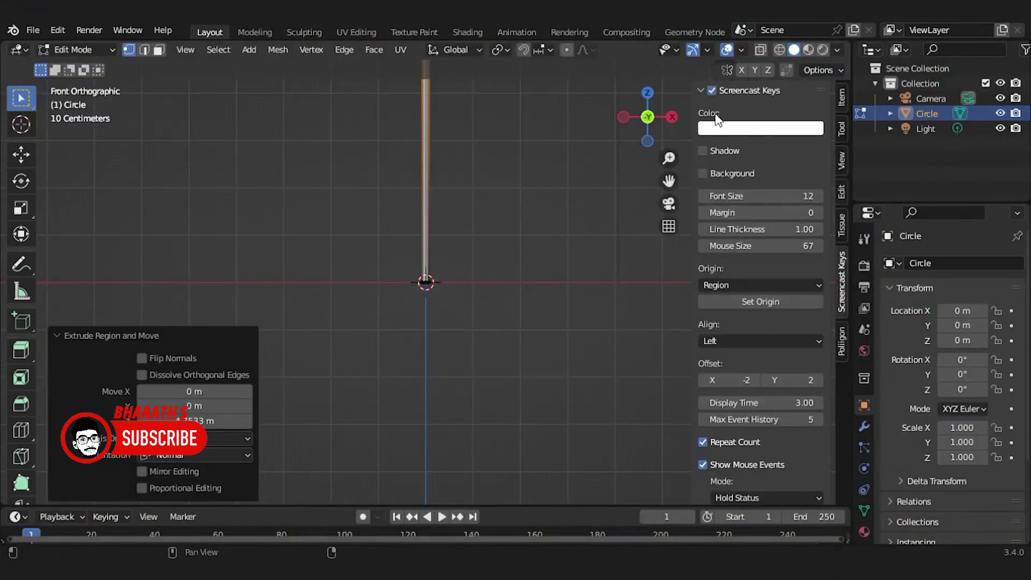
{"action": "key", "text": "n"}
Step: Select the whole tube and rotate it 90° about Y so it lies horizontal
{"action": "left_click", "coordinate": [85, 316]}
{"action": "scroll", "coordinate": [598, 211], "scroll_direction": "up", "scroll_amount": 2}
{"action": "key", "text": "a"}
{"action": "middle_click_drag", "start_coordinate": [85, 315], "coordinate": [348, 251], "text": "shift"}
{"action": "key", "text": "r"}
{"action": "key", "text": "y"}
{"action": "key", "text": "9"}
{"action": "key", "text": "0"}
Step: Add loop cuts along the tube and bend it into a gentle downward curve
{"action": "key", "text": "Return"}
{"action": "key", "text": "ctrl+r"}
{"action": "left_click", "coordinate": [476, 256]}
{"action": "key", "text": "g"}
{"action": "left_click", "coordinate": [562, 223]}
Step: In wireframe front view, scale the tube's left end with soft falloff
{"action": "key", "text": "KP_1"}
{"action": "left_click", "coordinate": [319, 267]}
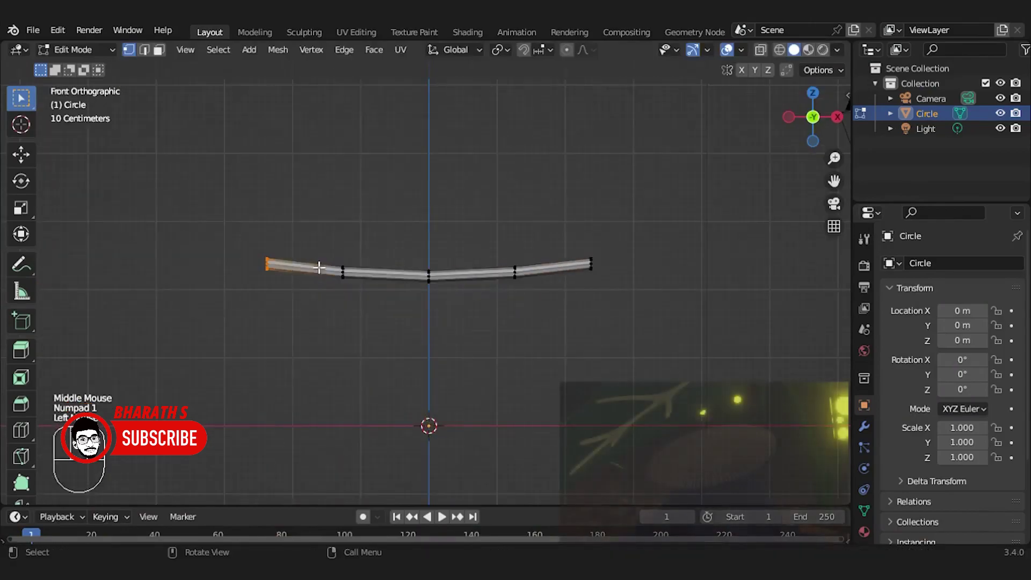
{"action": "key", "text": "z"}
{"action": "left_click", "coordinate": [770, 114]}
{"action": "key", "text": "s"}
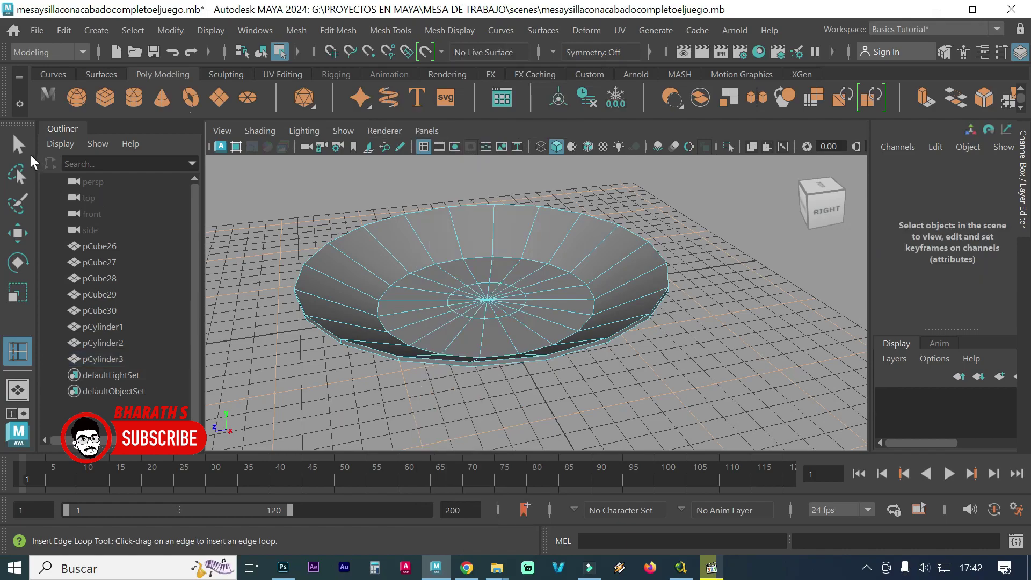
Step: Switch the framed plate to face selection so its individual faces can be picked
{"action": "left_click", "coordinate": [21, 146]}
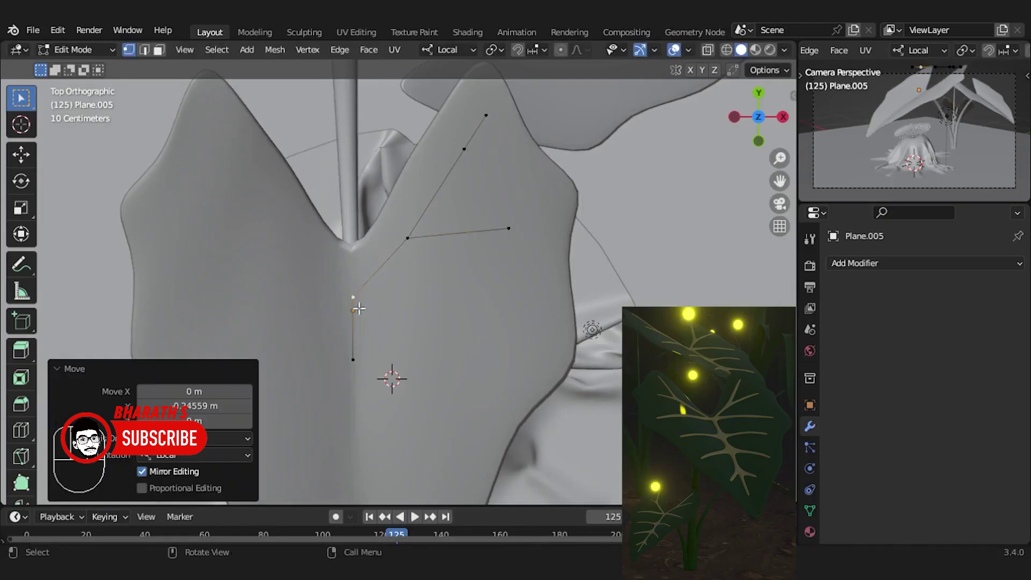
Step: Extrude a vertex along the central vein and pull the bottom vertex down to the leaf tip
{"action": "key", "text": "e"}
{"action": "left_click", "coordinate": [577, 361]}
{"action": "scroll", "coordinate": [577, 361], "scroll_direction": "down", "scroll_amount": 3}
{"action": "left_click_drag", "start_coordinate": [403, 220], "coordinate": [427, 397]}
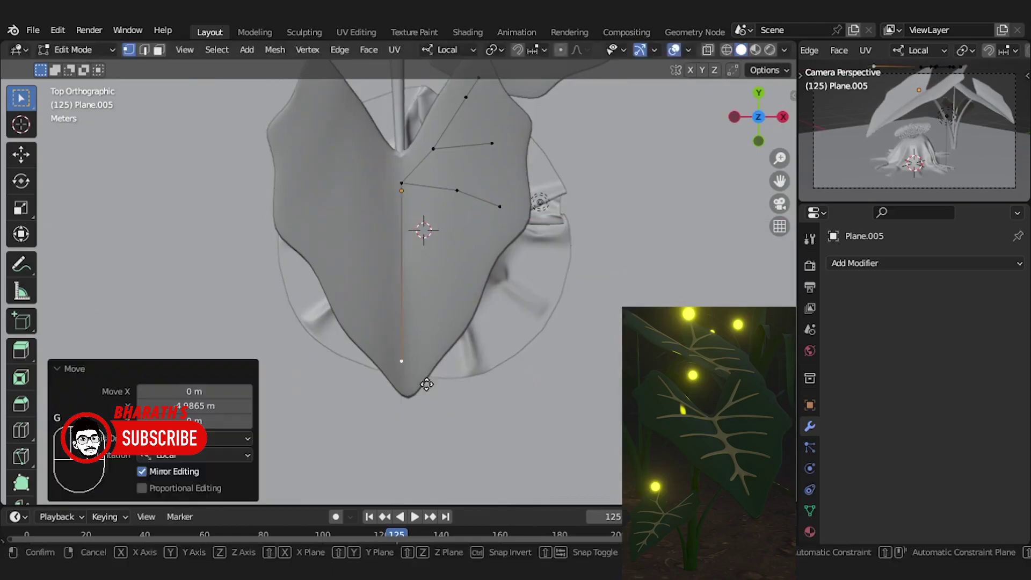
Step: Cut the central vein at its centre and extrude a two-segment side branch from it
{"action": "key", "text": "ctrl+r"}
{"action": "left_click", "coordinate": [460, 220]}
{"action": "right_click", "coordinate": [460, 220]}
{"action": "key", "text": "e"}
{"action": "left_click", "coordinate": [445, 232]}
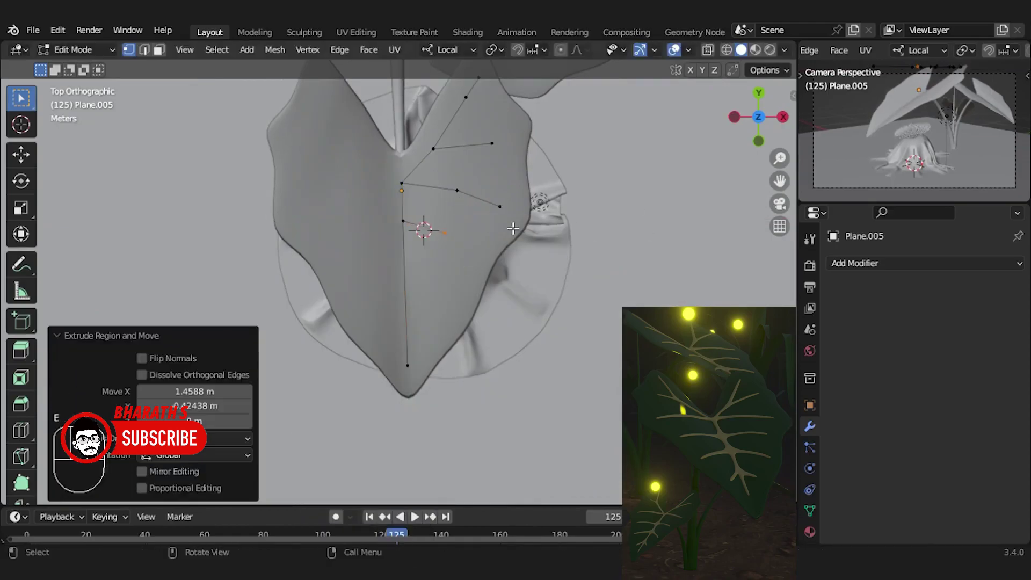
{"action": "key", "text": "e"}
{"action": "left_click", "coordinate": [562, 241]}
Step: Reposition the new branch vertices and the lower vein chain
{"action": "key", "text": "g"}
{"action": "left_click", "coordinate": [425, 225]}
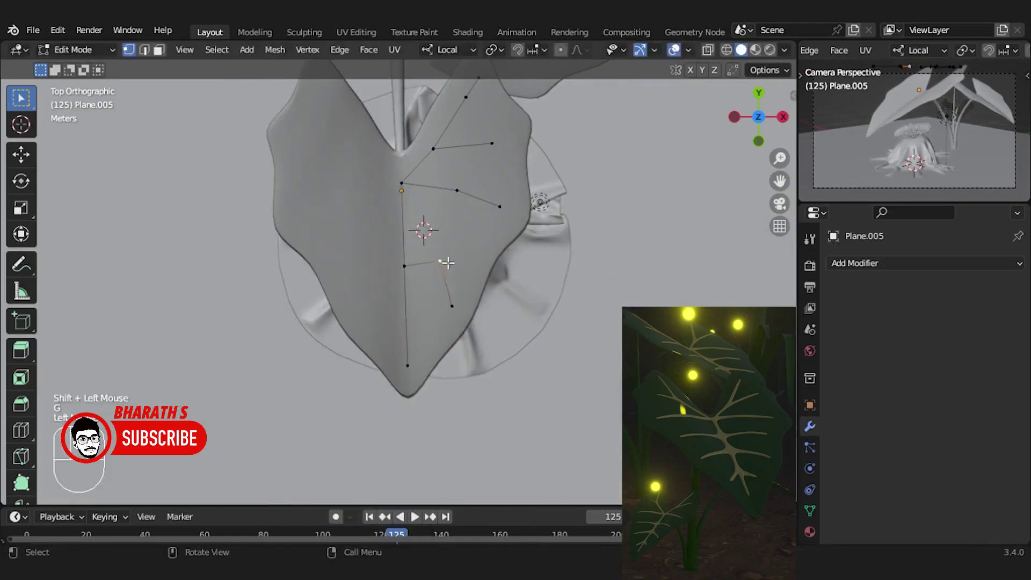
{"action": "key", "text": "g"}
{"action": "left_click", "coordinate": [450, 290]}
Step: Add a vertex on the bottom vein edge and extrude two more branches from it
{"action": "key", "text": "ctrl+r"}
{"action": "left_click", "coordinate": [412, 317]}
{"action": "key", "text": "e"}
{"action": "left_click", "coordinate": [421, 230]}
{"action": "key", "text": "e"}
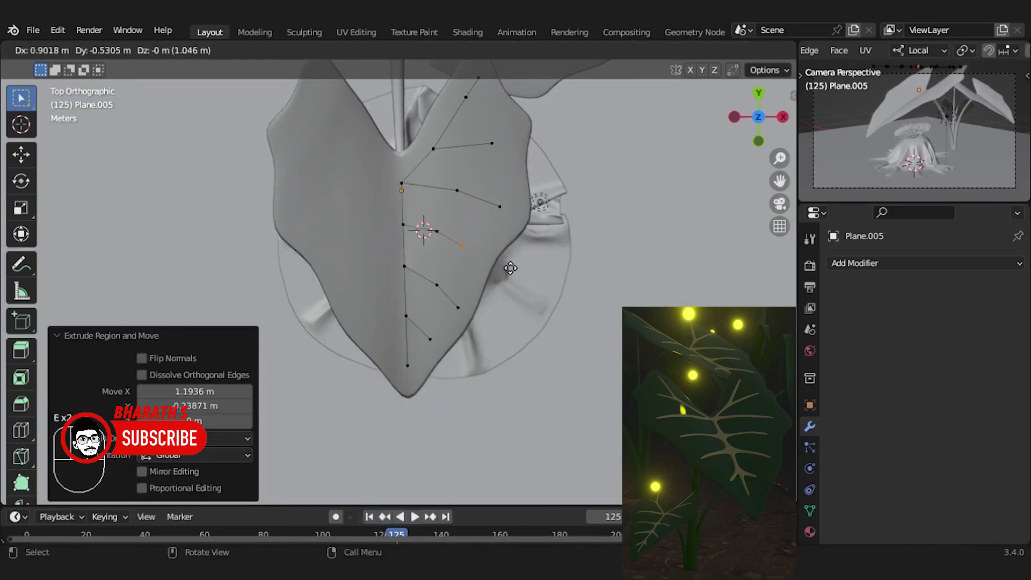
{"action": "left_click", "coordinate": [508, 267]}
Step: Add a Mirror modifier to the leaf with Clipping enabled
{"action": "left_click", "coordinate": [923, 264]}
{"action": "left_click", "coordinate": [716, 438]}
{"action": "left_click", "coordinate": [924, 384]}
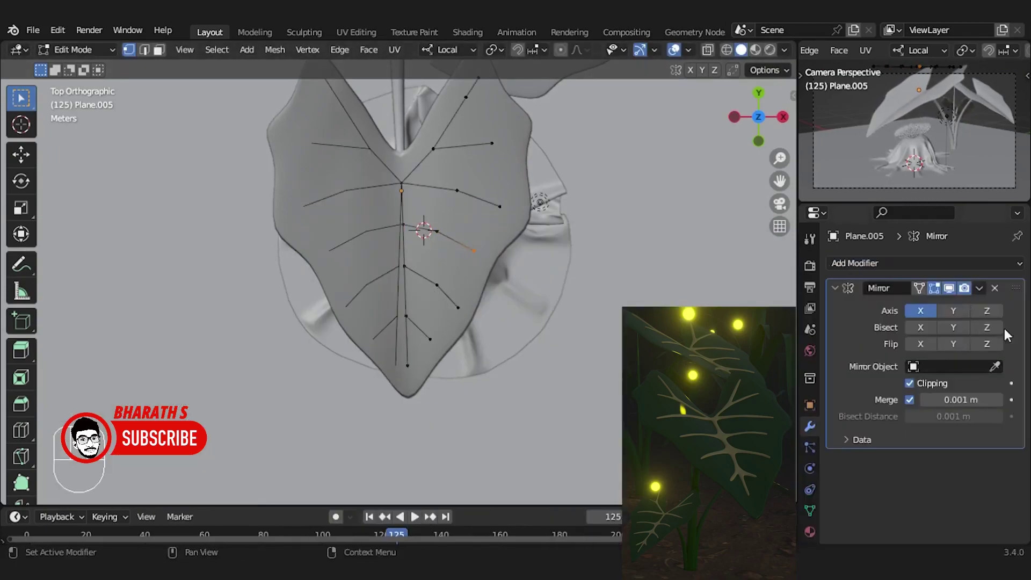
Step: Extrude a new vertex at the bottom of the leaf
{"action": "key", "text": "ctrl+a"}
{"action": "key", "text": "e"}
{"action": "left_click", "coordinate": [388, 381]}
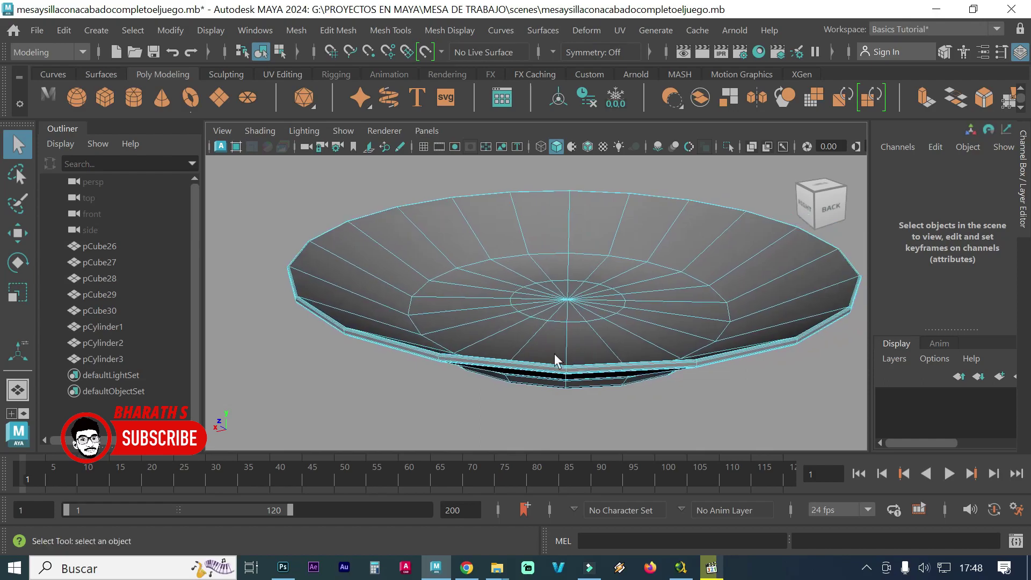
Step: Orbit beneath the plate to inspect its underside and return pCylinder3 to Object Mode
{"action": "left_click_drag", "start_coordinate": [556, 359], "coordinate": [487, 333], "text": "alt"}
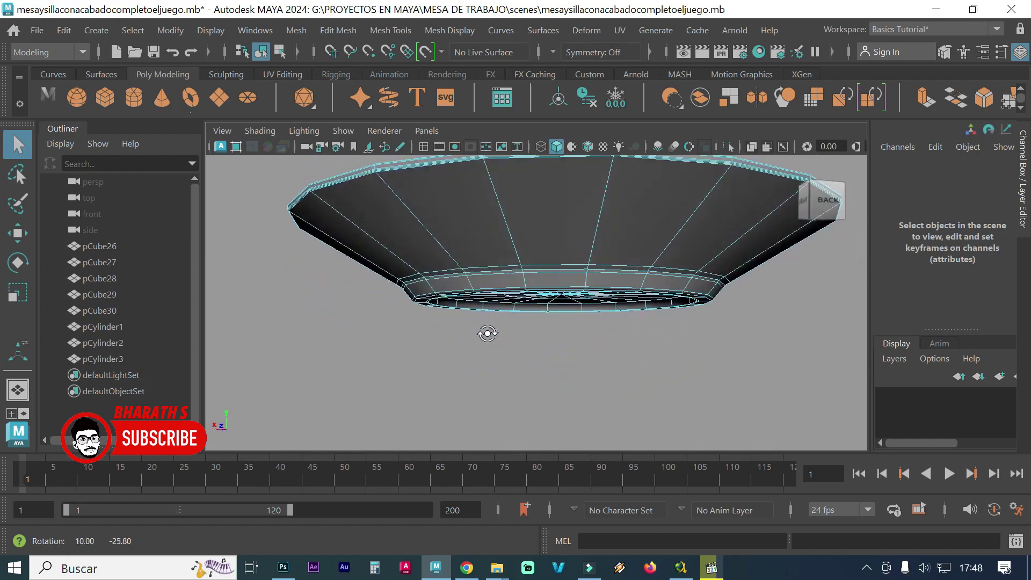
{"action": "right_click_drag", "start_coordinate": [487, 229], "coordinate": [549, 73]}
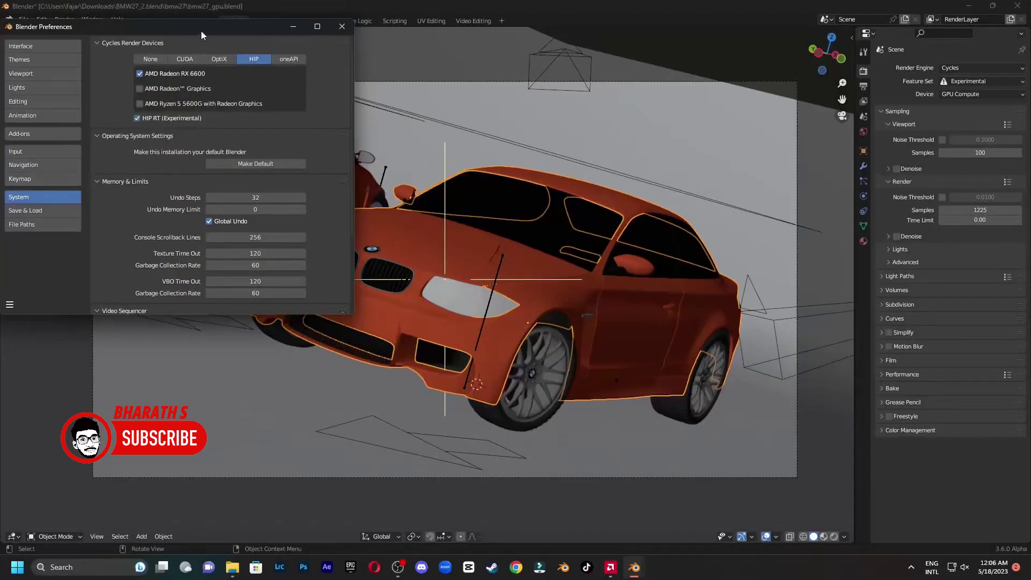
Step: Move the Preferences window aside and check GPU 0 usage in Task Manager
{"action": "left_click_drag", "start_coordinate": [201, 31], "coordinate": [323, 66]}
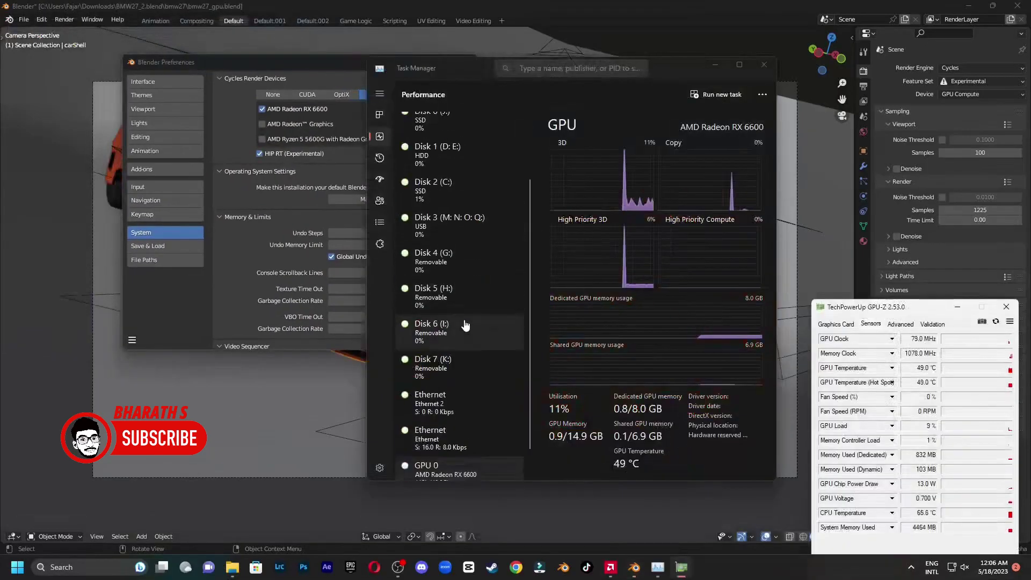
{"action": "scroll", "coordinate": [465, 324], "scroll_direction": "down", "scroll_amount": 1}
{"action": "left_click", "coordinate": [583, 352]}
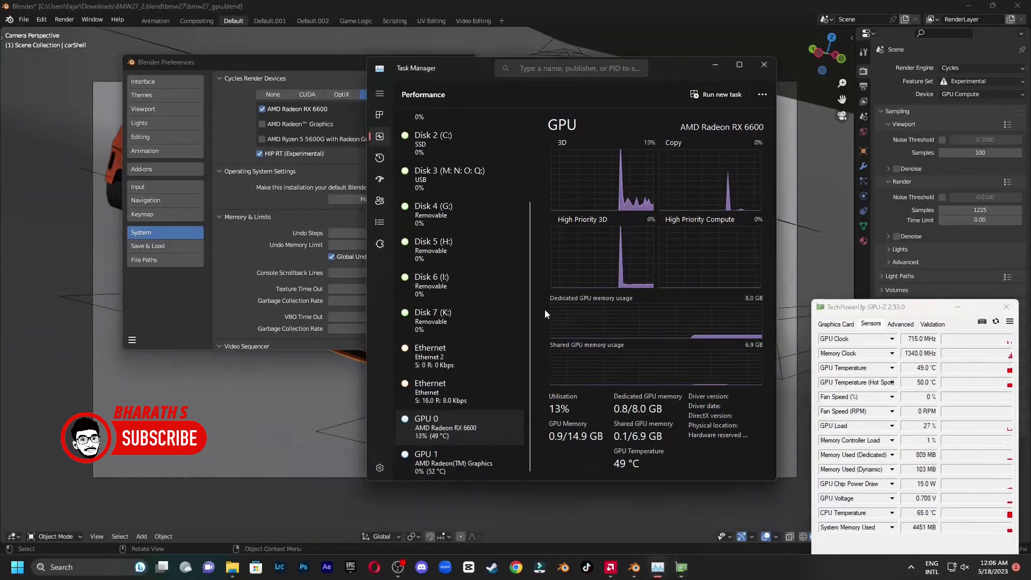
{"action": "left_click", "coordinate": [296, 4]}
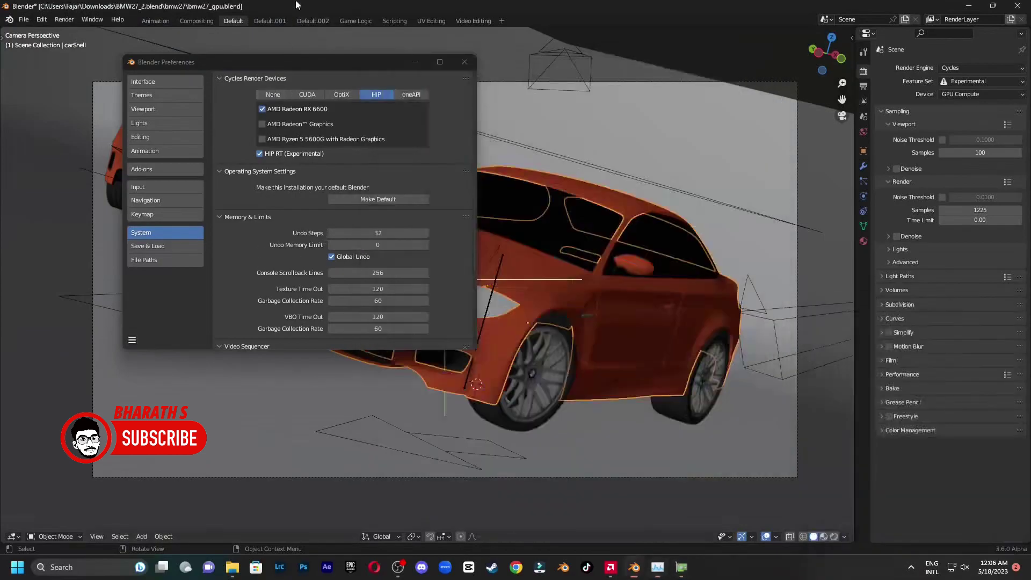
Step: Close Preferences and render an image of the BMW scene
{"action": "left_click", "coordinate": [465, 62]}
{"action": "left_click", "coordinate": [67, 21]}
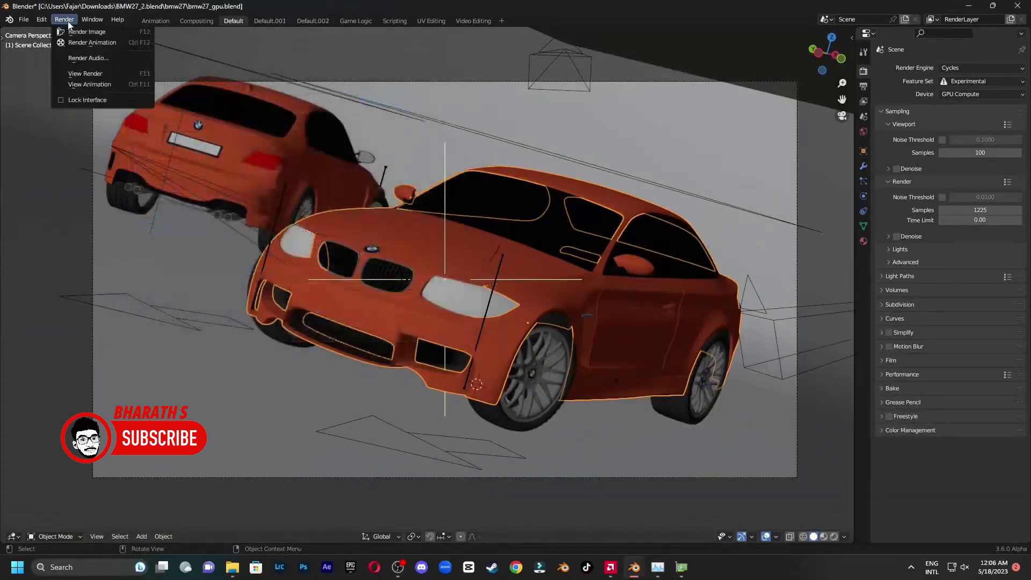
{"action": "left_click", "coordinate": [80, 32]}
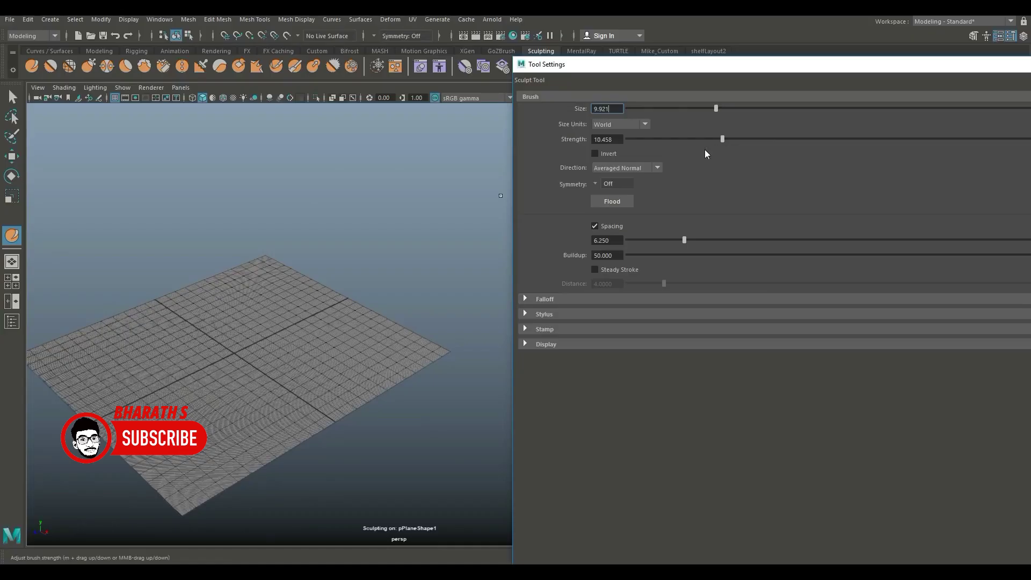
Step: Sculpt a central bump at strength 8.378, then a taller left bump at about 31.67
{"action": "left_click_drag", "start_coordinate": [705, 149], "coordinate": [704, 141]}
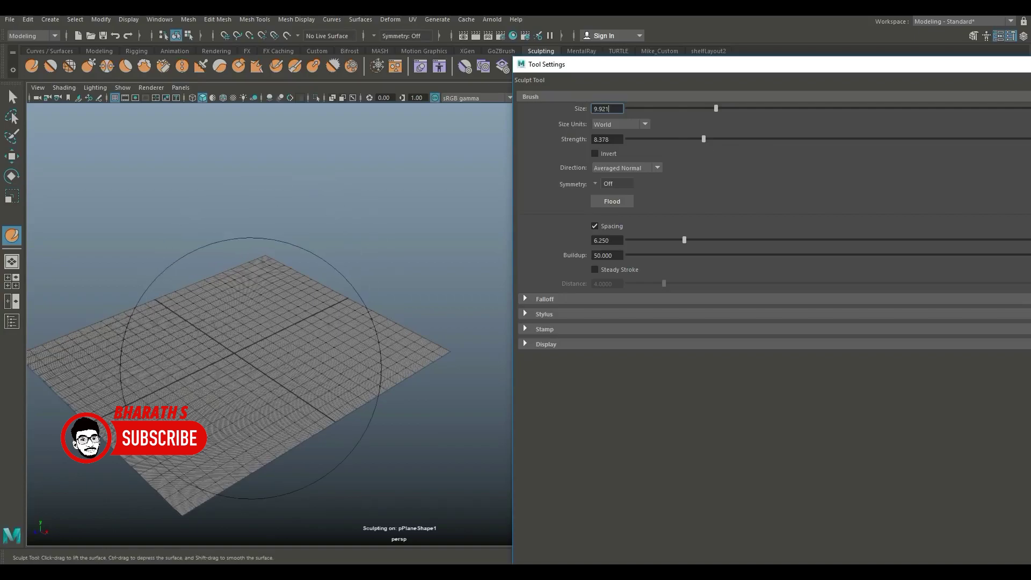
{"action": "mouse_move", "coordinate": [265, 258]}
{"action": "left_mouse_down"}
{"action": "mouse_move", "coordinate": [242, 333]}
{"action": "mouse_move", "coordinate": [279, 311]}
{"action": "mouse_move", "coordinate": [269, 285]}
{"action": "left_mouse_up"}
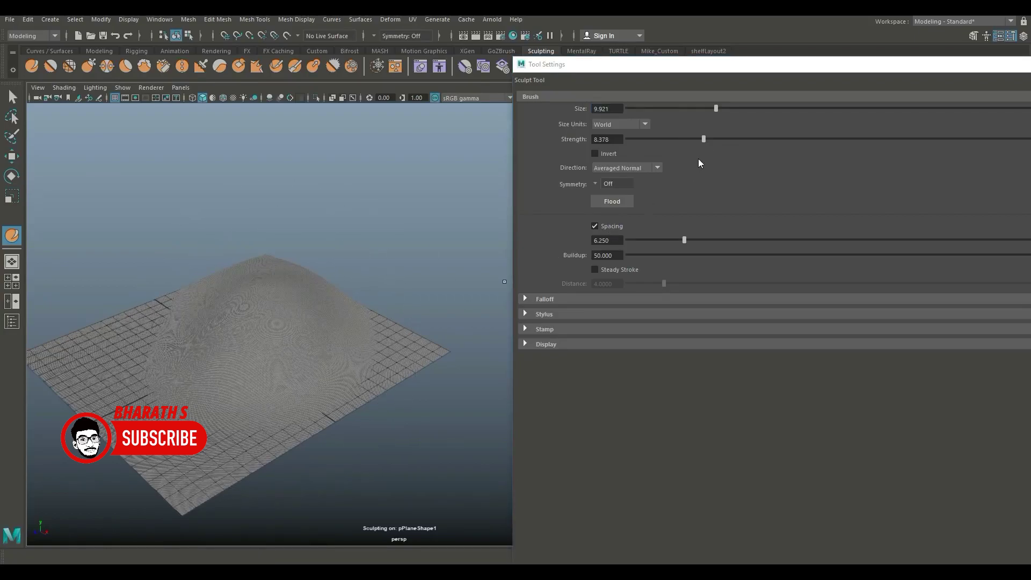
{"action": "left_click_drag", "start_coordinate": [708, 139], "coordinate": [841, 140]}
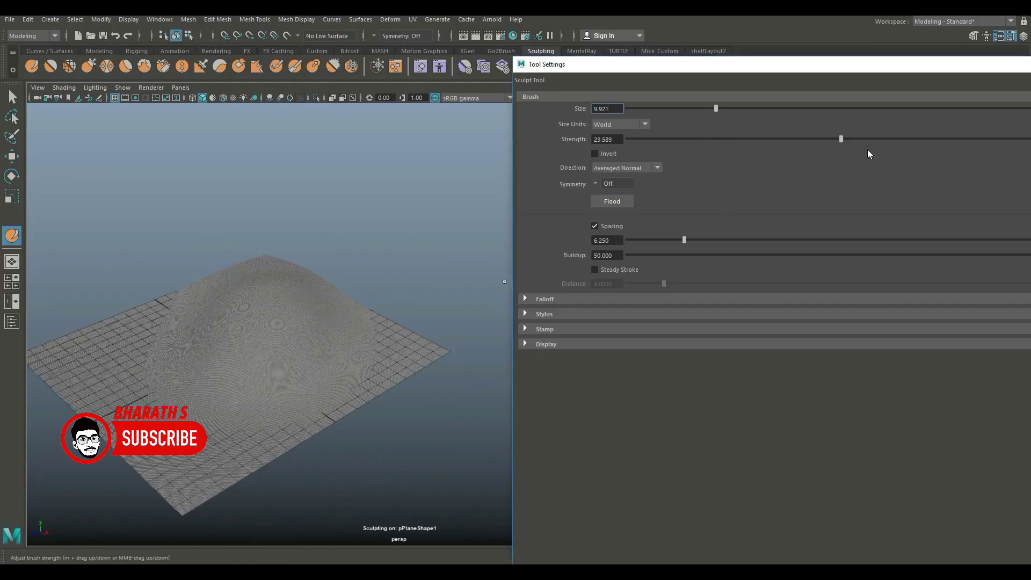
{"action": "mouse_move", "coordinate": [172, 345]}
{"action": "left_mouse_down"}
{"action": "mouse_move", "coordinate": [161, 333]}
{"action": "mouse_move", "coordinate": [194, 350]}
{"action": "left_mouse_up"}
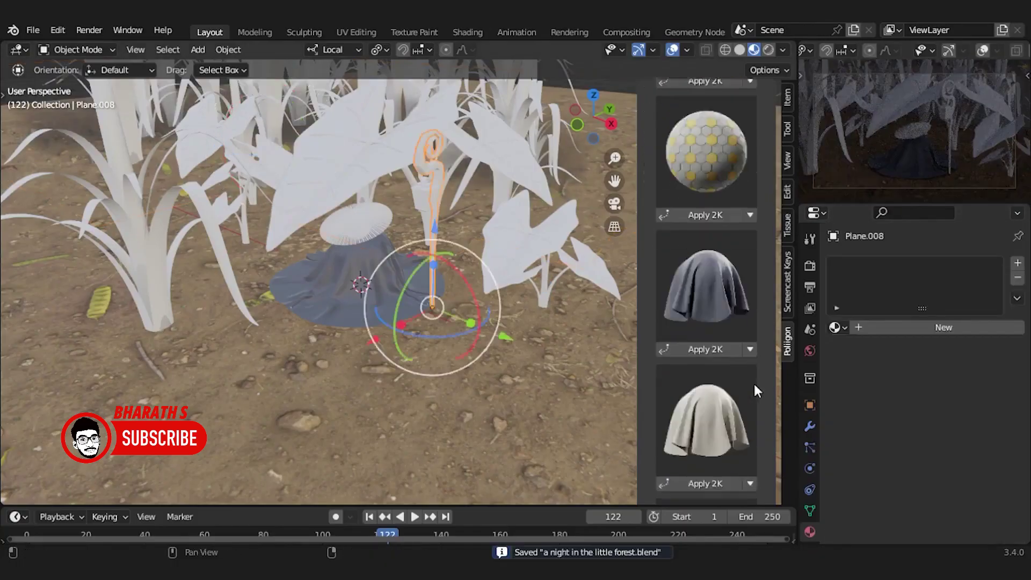
Step: Apply a 2K Poliigon material to Plane.008 and filter the library to My Assets
{"action": "left_click", "coordinate": [706, 353]}
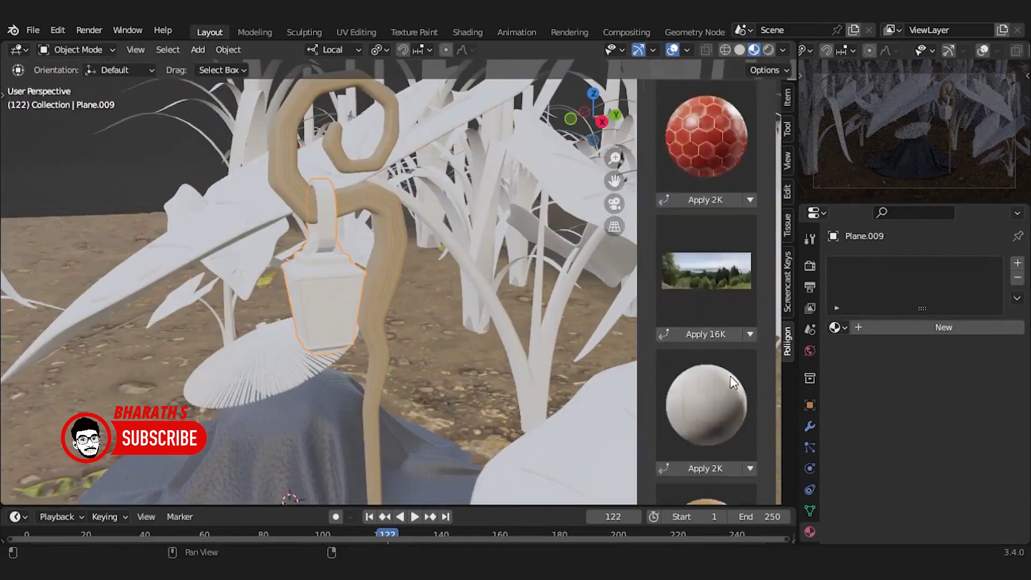
{"action": "scroll", "coordinate": [729, 376], "scroll_direction": "up", "scroll_amount": 20}
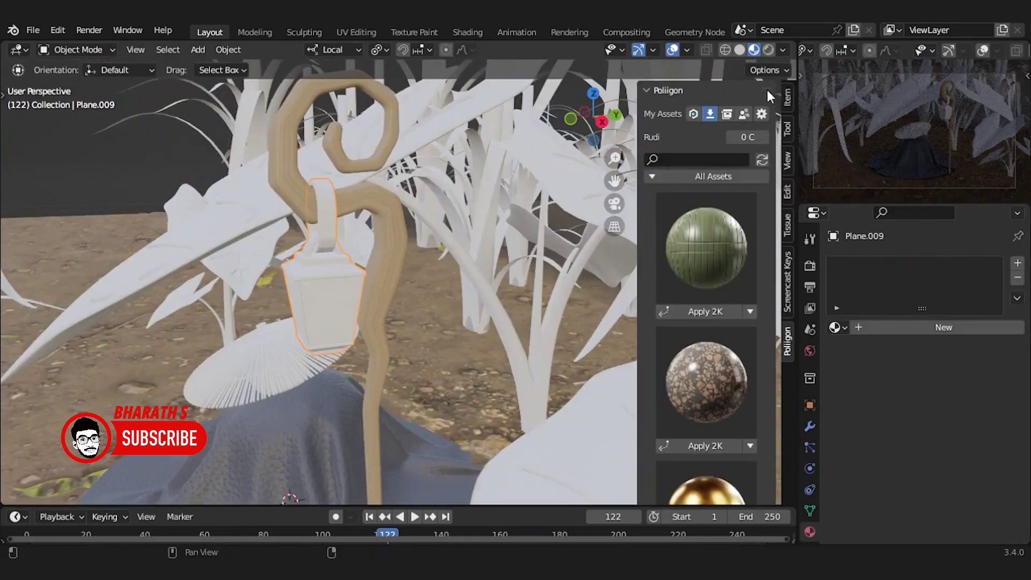
{"action": "left_click", "coordinate": [727, 114]}
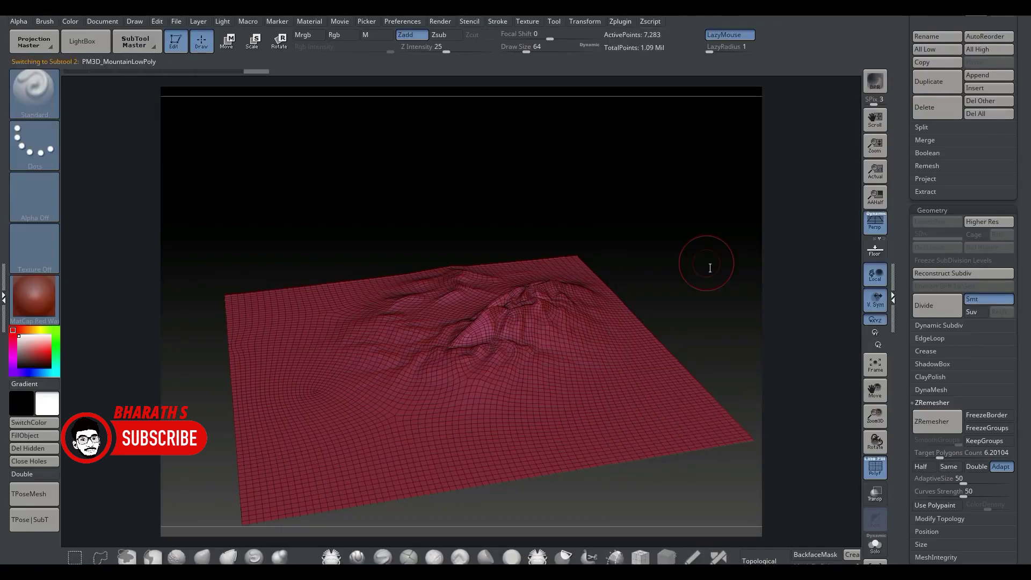
Step: Open the Zplugin menu to reveal UV Master's Unwrap, Unwrap All and utilities
{"action": "left_click", "coordinate": [619, 23]}
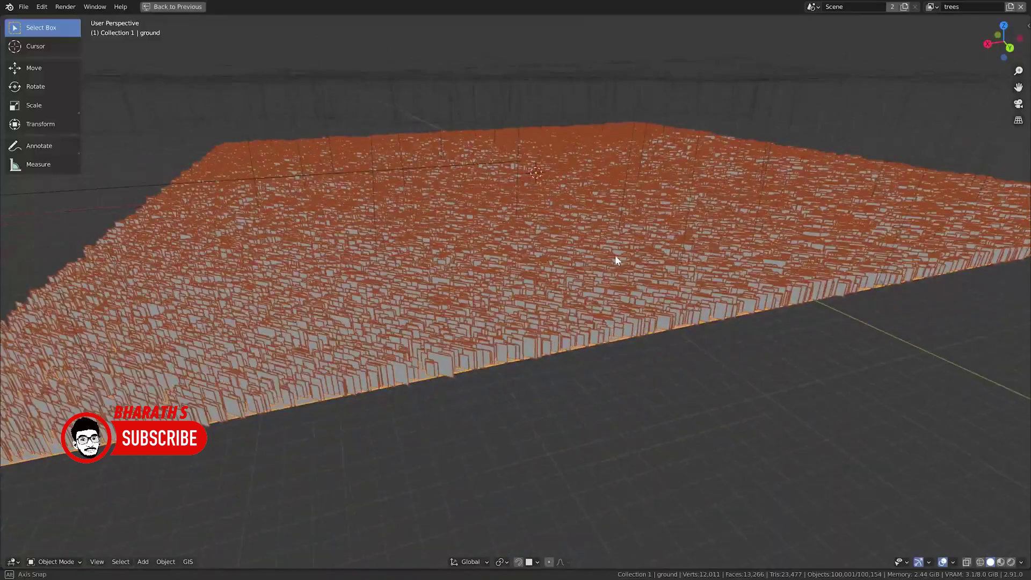
{"action": "middle_click_drag", "start_coordinate": [614, 256], "coordinate": [665, 258]}
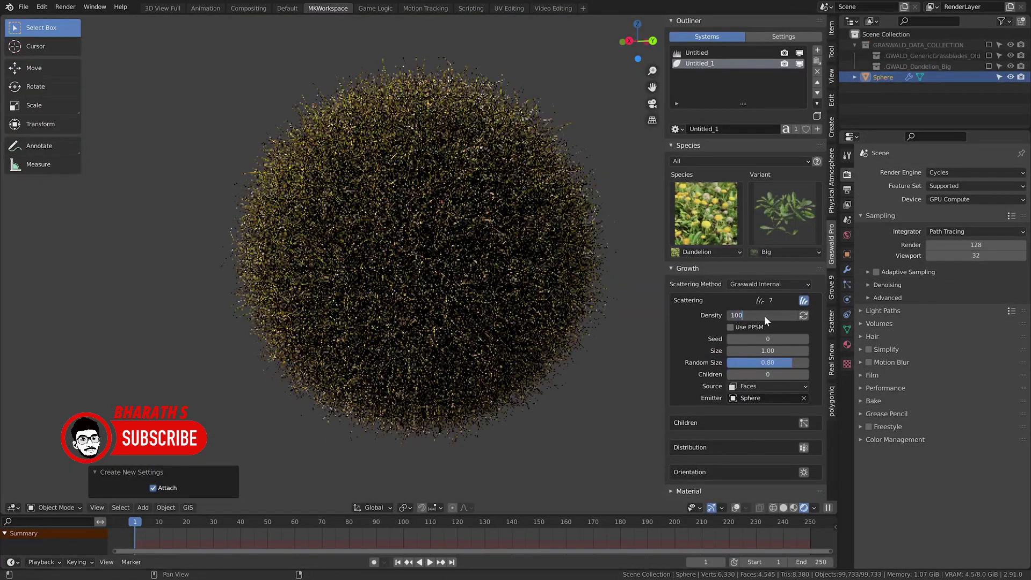
Step: Scatter Graswald Dandelion plants in the Flower variant over the sphere
{"action": "left_click", "coordinate": [778, 221]}
{"action": "left_click", "coordinate": [693, 274]}
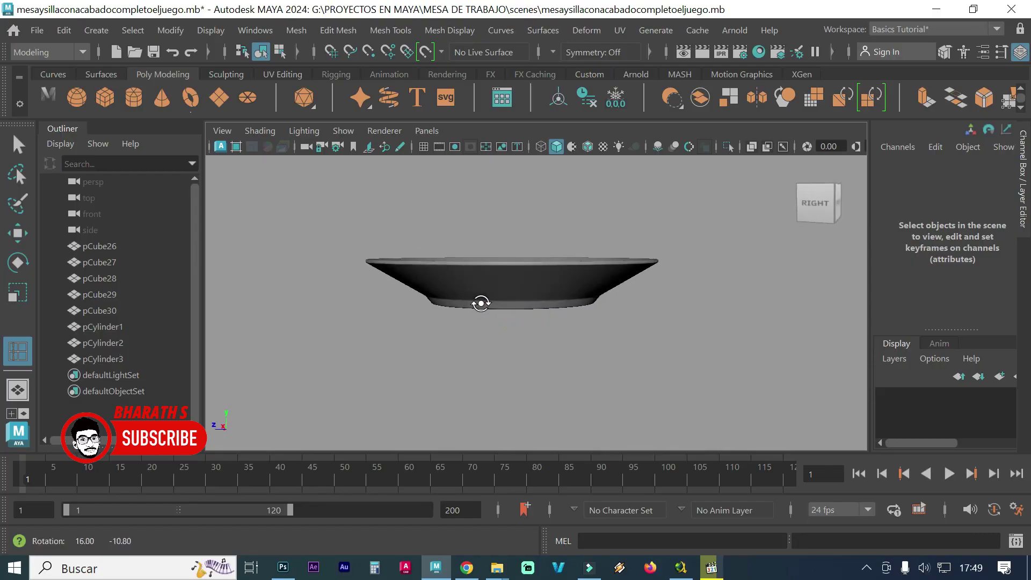
{"action": "mouse_move", "coordinate": [481, 314]}
{"action": "left_mouse_down", "text": "alt"}
{"action": "mouse_move", "coordinate": [467, 310]}
{"action": "mouse_move", "coordinate": [470, 320]}
{"action": "left_mouse_up", "text": "alt"}
{"action": "right_click_drag", "start_coordinate": [470, 320], "coordinate": [426, 304], "text": "alt"}
{"action": "scroll", "coordinate": [554, 295], "scroll_direction": "down", "scroll_amount": 4}
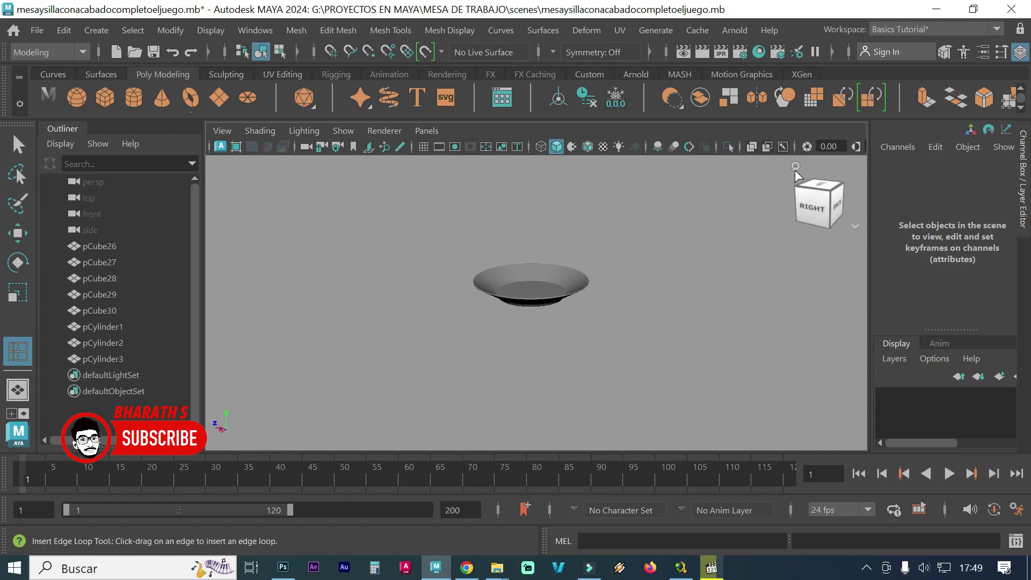
Step: Move the pCylinder3 plate up along Y to Translate Y 10.856
{"action": "left_click", "coordinate": [796, 168]}
{"action": "right_click_drag", "start_coordinate": [666, 279], "coordinate": [623, 267], "text": "alt"}
{"action": "middle_click_drag", "start_coordinate": [623, 266], "coordinate": [551, 346], "text": "alt"}
{"action": "left_click", "coordinate": [469, 379]}
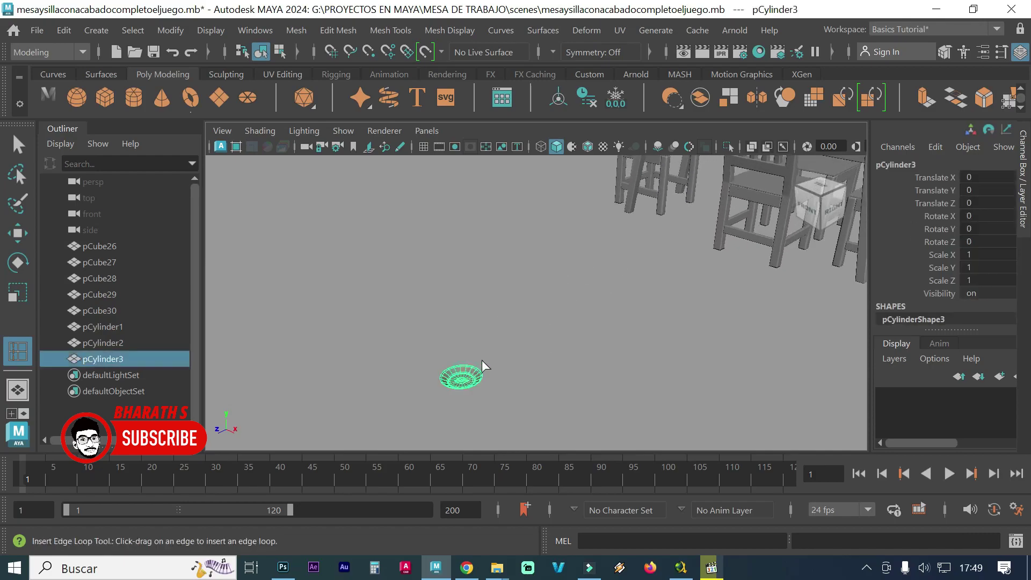
{"action": "key", "text": "w"}
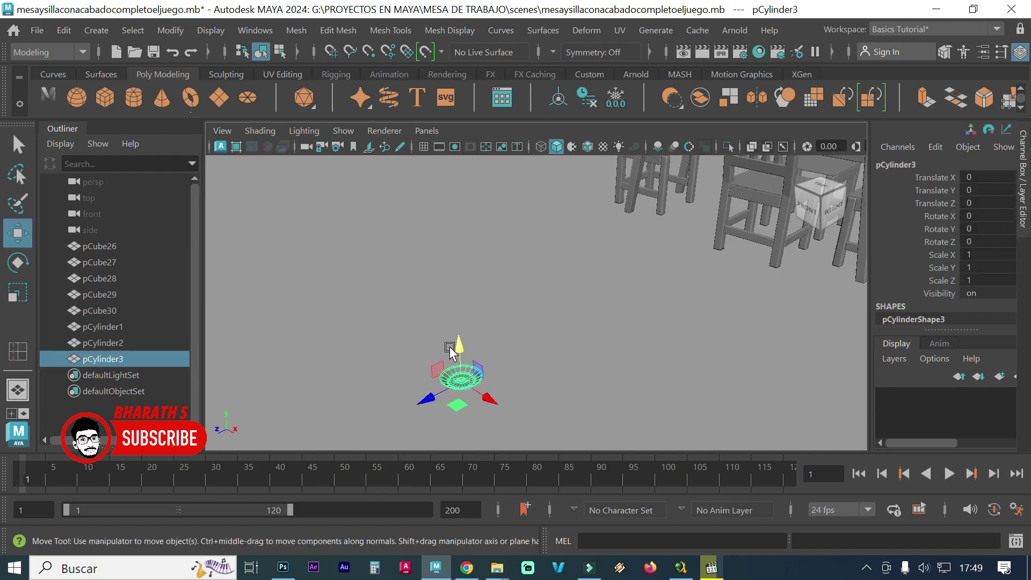
{"action": "left_click_drag", "start_coordinate": [452, 349], "coordinate": [456, 318]}
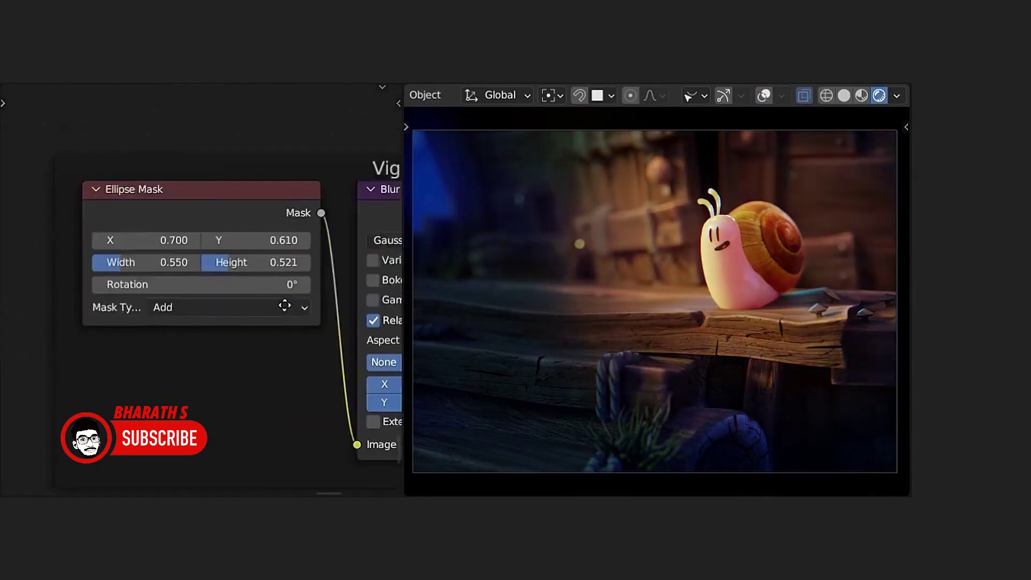
Step: Set the Ellipse Mask node to X 0.650, Width 0.898 and Height 0.753
{"action": "left_click", "coordinate": [174, 225]}
{"action": "left_click_drag", "start_coordinate": [250, 247], "coordinate": [230, 258]}
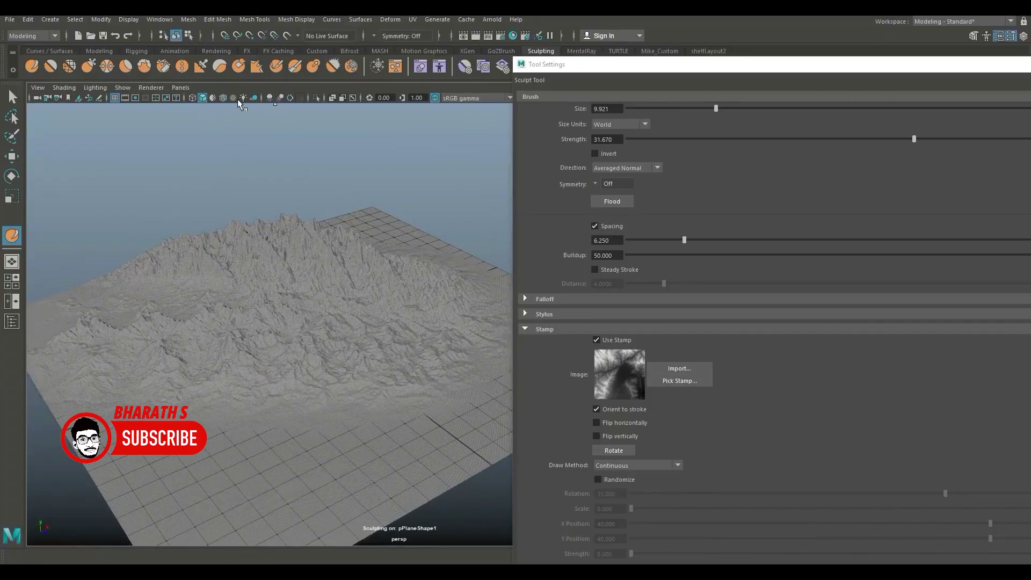
Step: Compare the terrain with SSAO on and off, undo the stamp sculpt, then re-enable SSAO
{"action": "left_click", "coordinate": [270, 97]}
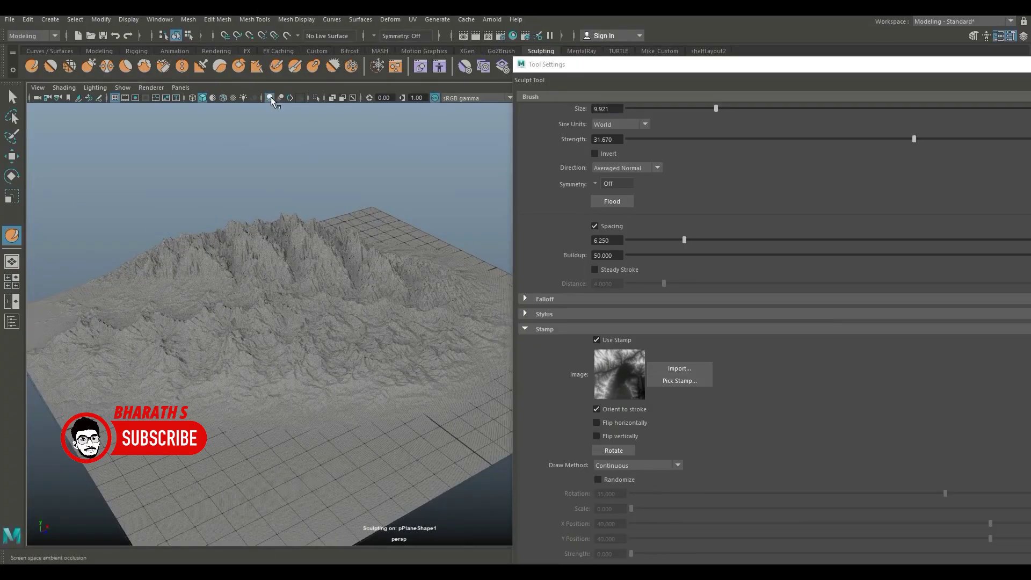
{"action": "left_click", "coordinate": [271, 97]}
{"action": "left_click", "coordinate": [271, 97]}
{"action": "left_click", "coordinate": [271, 97]}
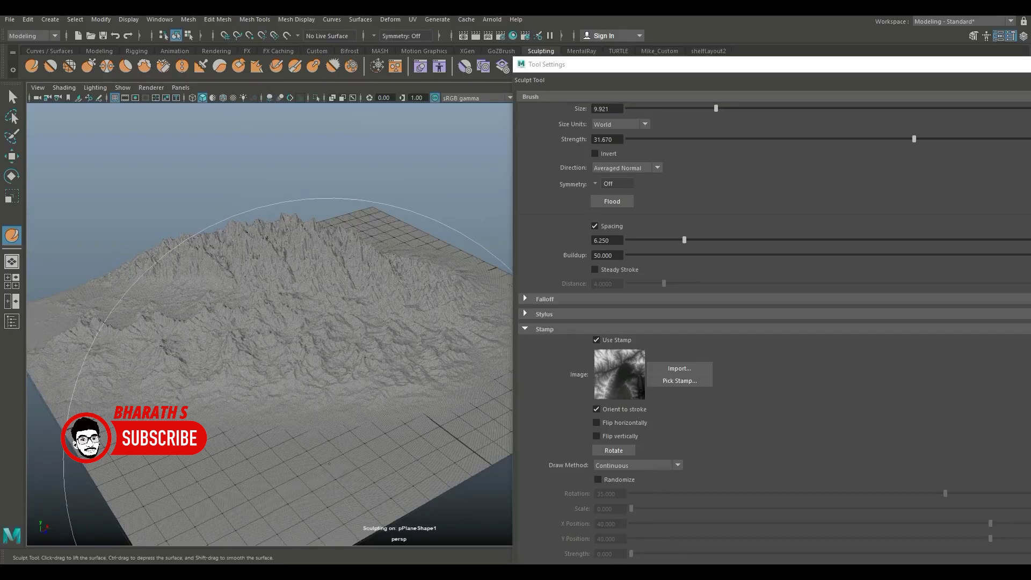
{"action": "key", "text": "ctrl+z"}
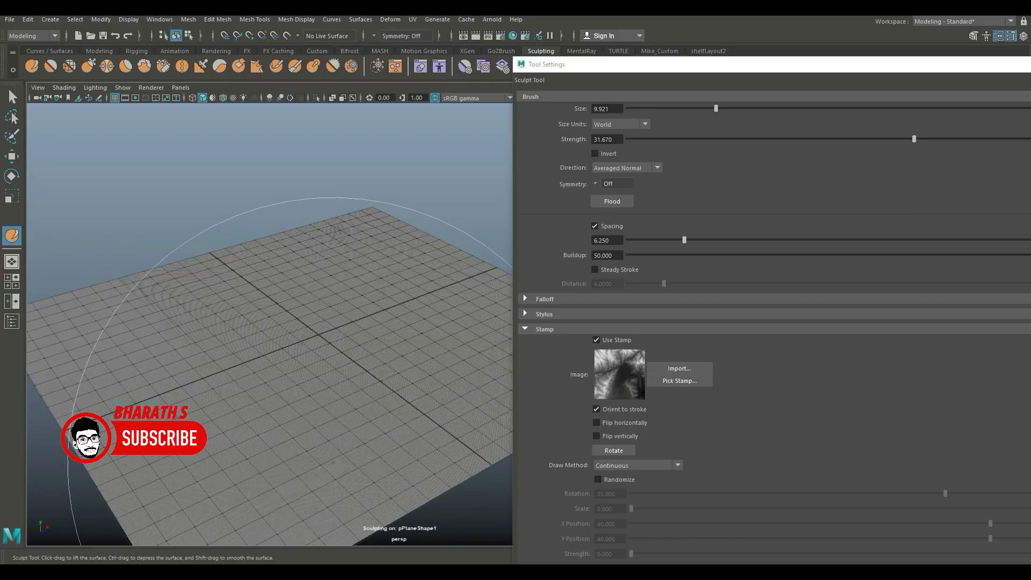
{"action": "left_click", "coordinate": [271, 97]}
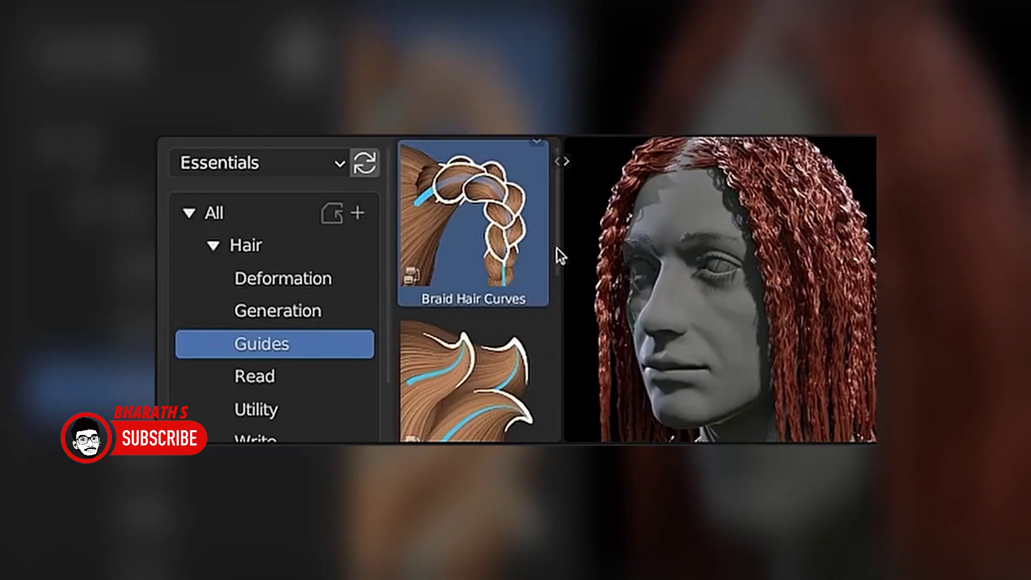
Step: Apply the Curl Hair Curves guide asset to the head's red braids, turning them into tight curls
{"action": "left_click_drag", "start_coordinate": [556, 249], "coordinate": [558, 386]}
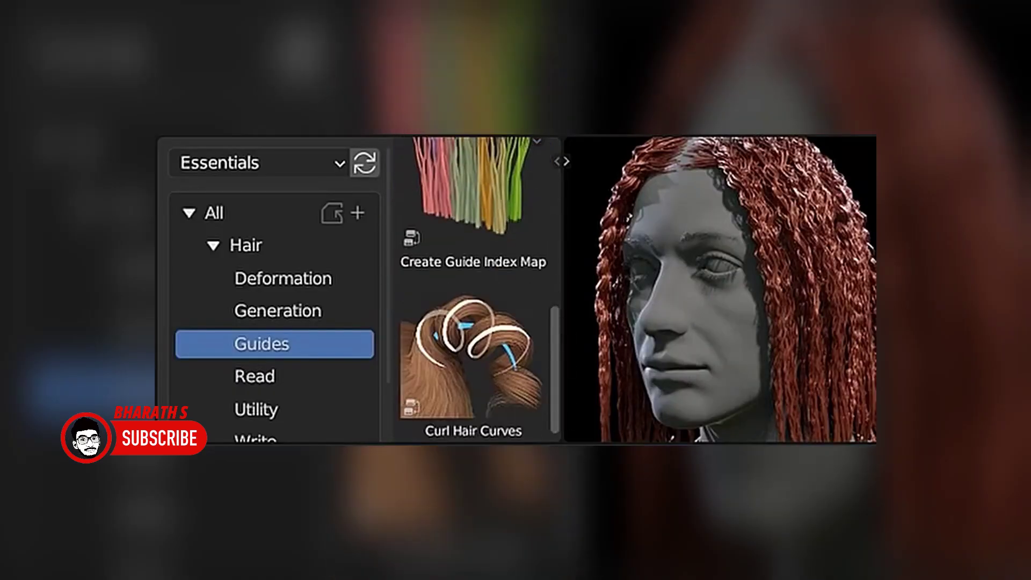
{"action": "left_click_drag", "start_coordinate": [501, 359], "coordinate": [820, 348]}
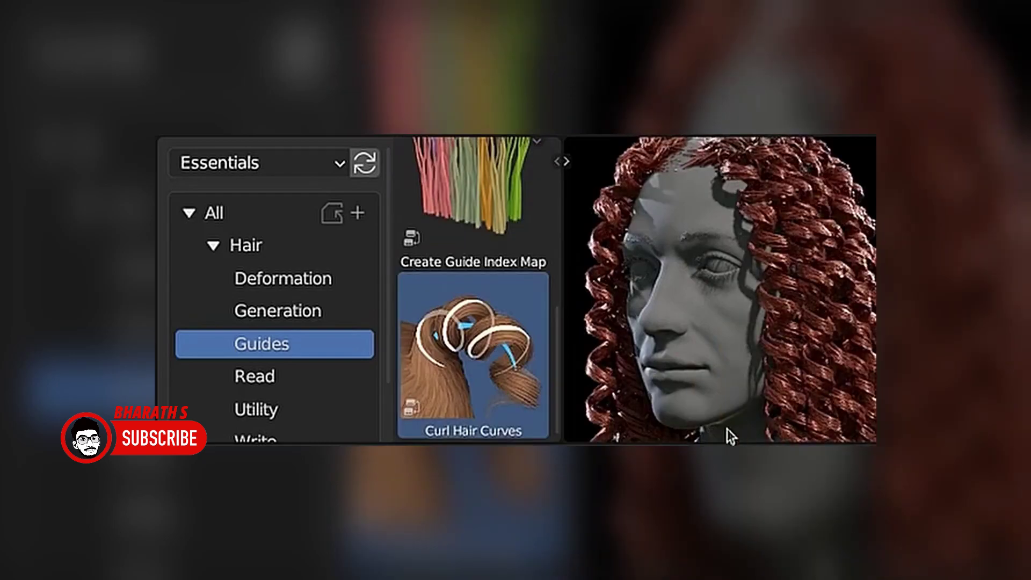